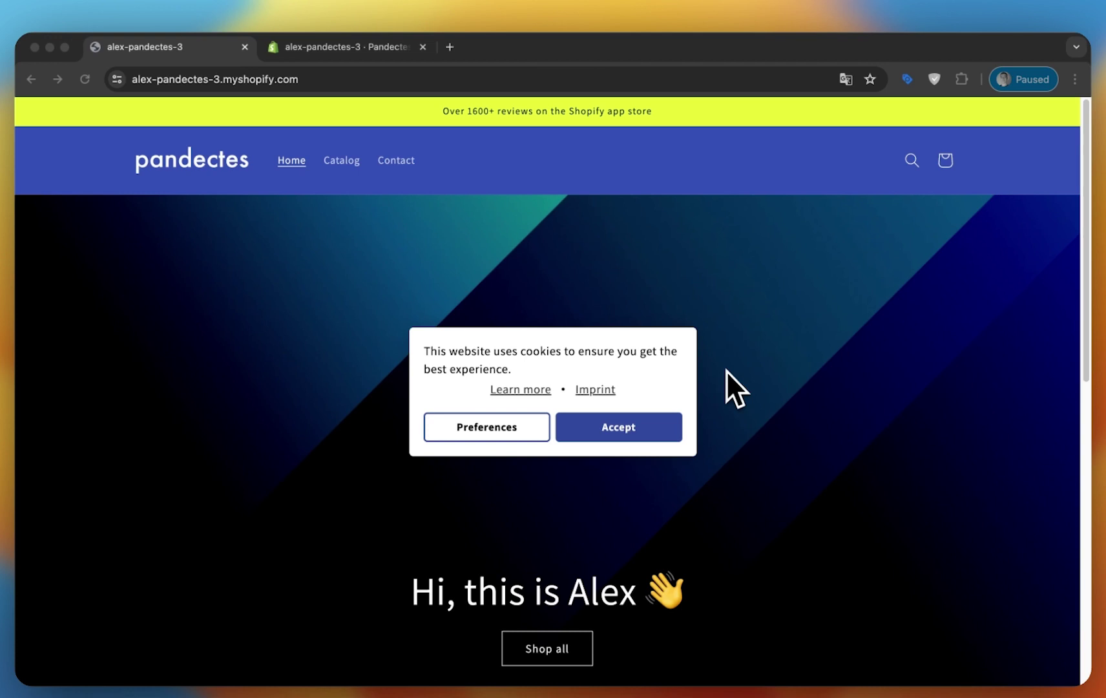
Step: Check Pandectes Banner settings for the Preferences banner type with Strict policy
click(334, 46)
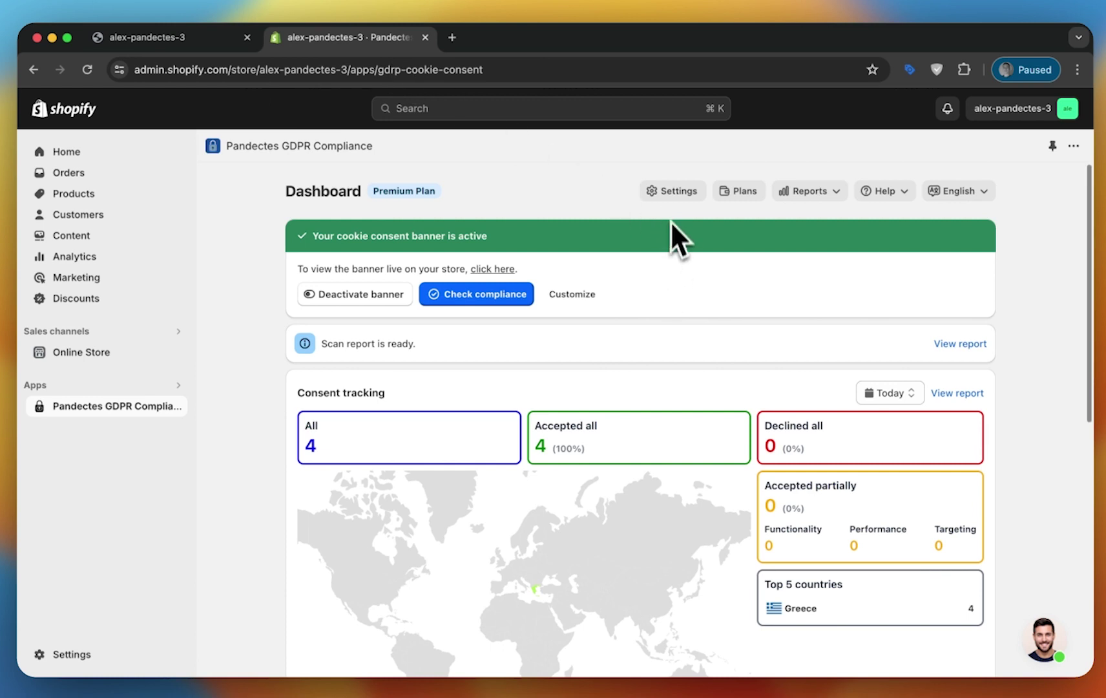
click(670, 192)
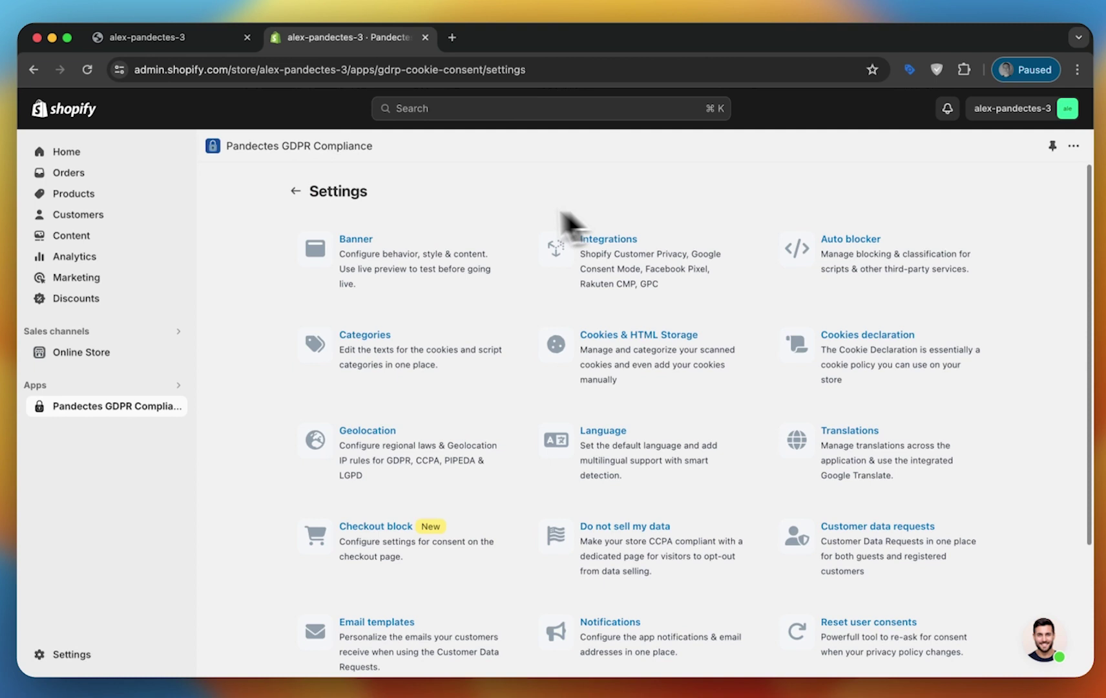
click(370, 240)
scroll(376, 259, down, 1)
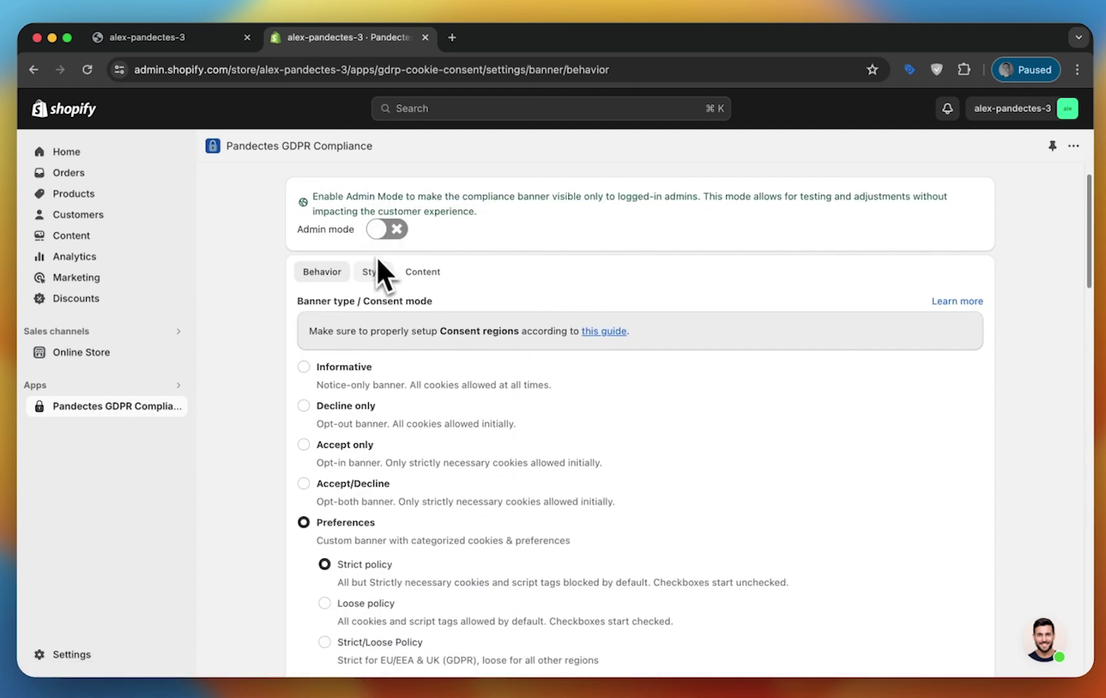
scroll(376, 256, down, 1)
scroll(346, 259, down, 2)
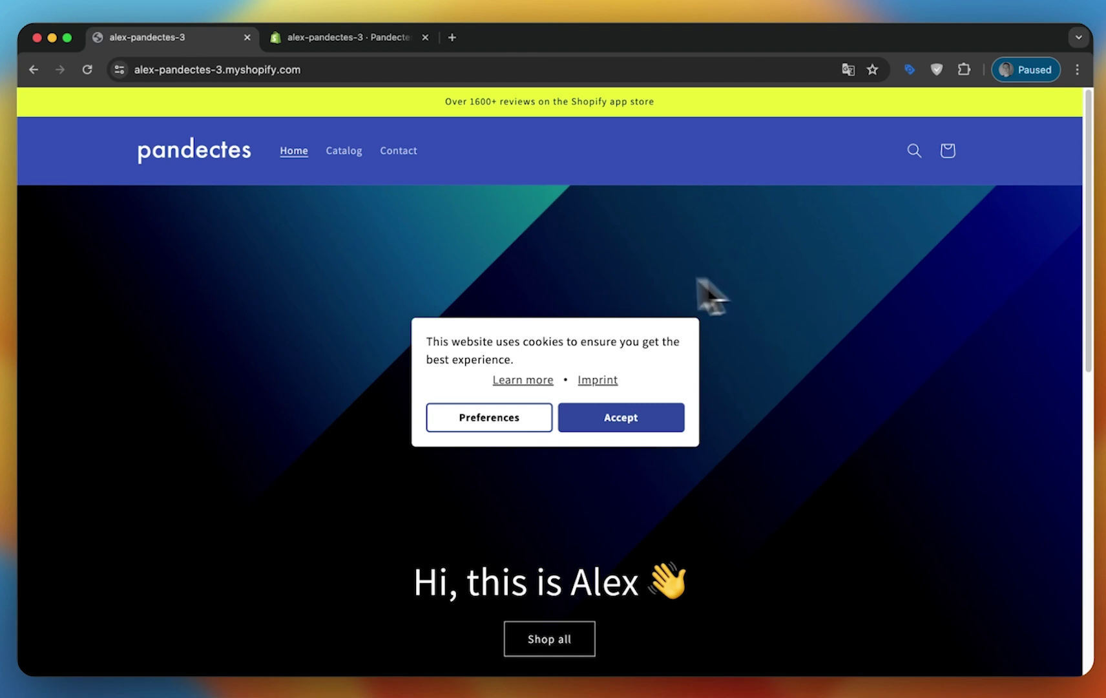
Step: List the storefront's pre-consent cookies (_cmp_a, _pandectes_gdpr, _shopify_s) in the DevTools Application panel
right_click(577, 250)
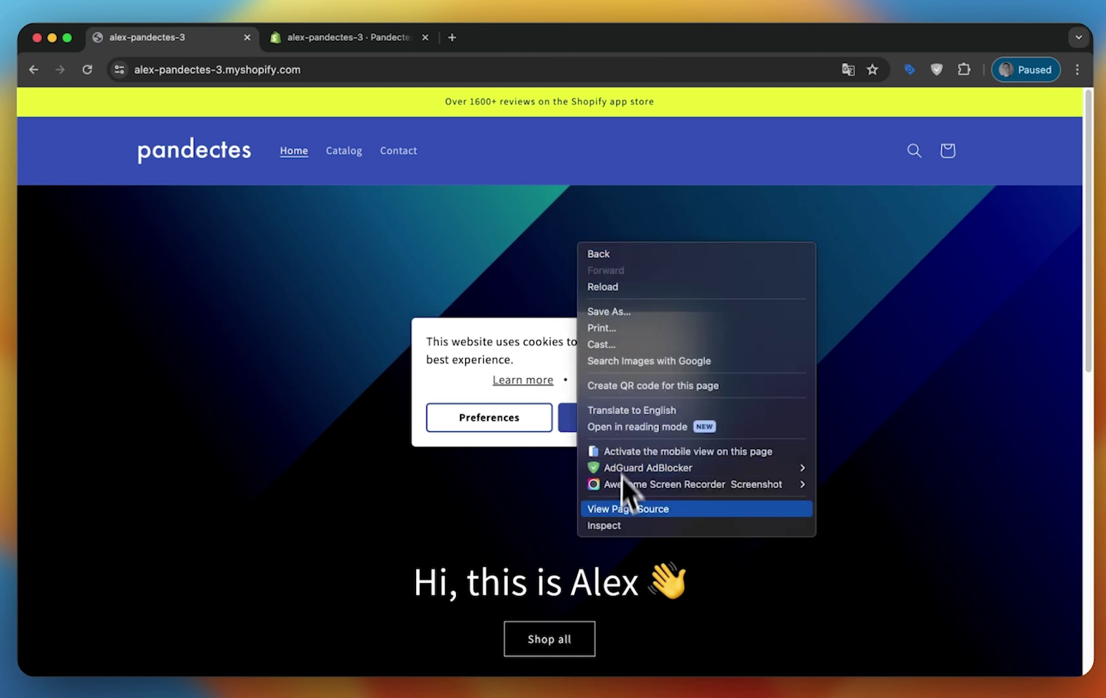
click(624, 521)
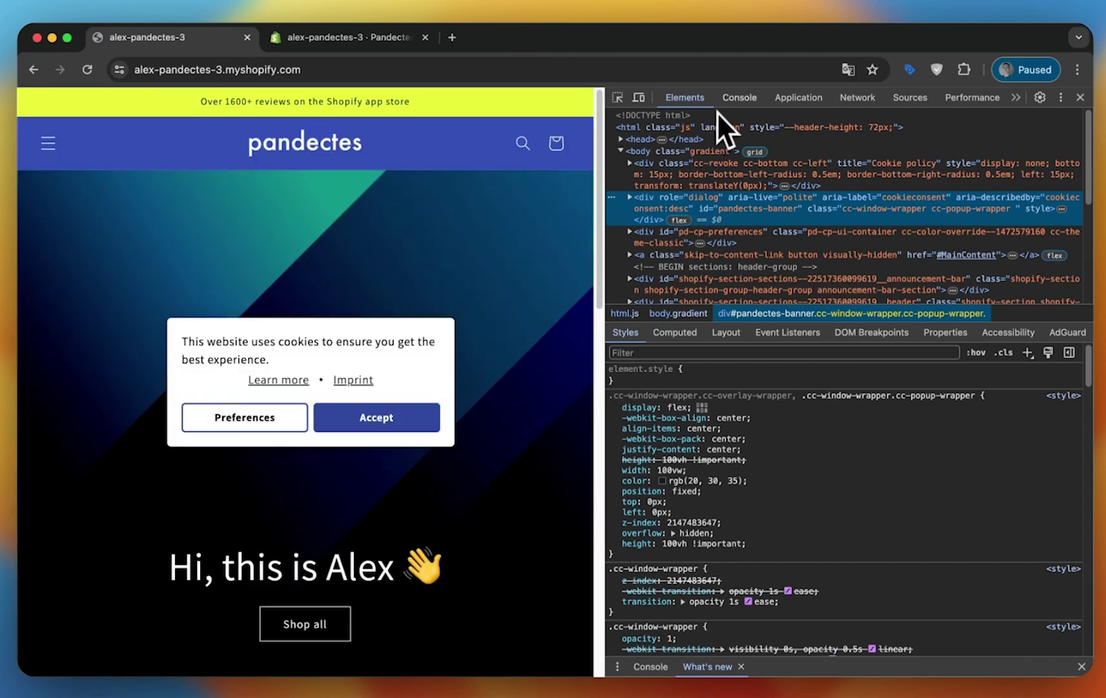
click(777, 98)
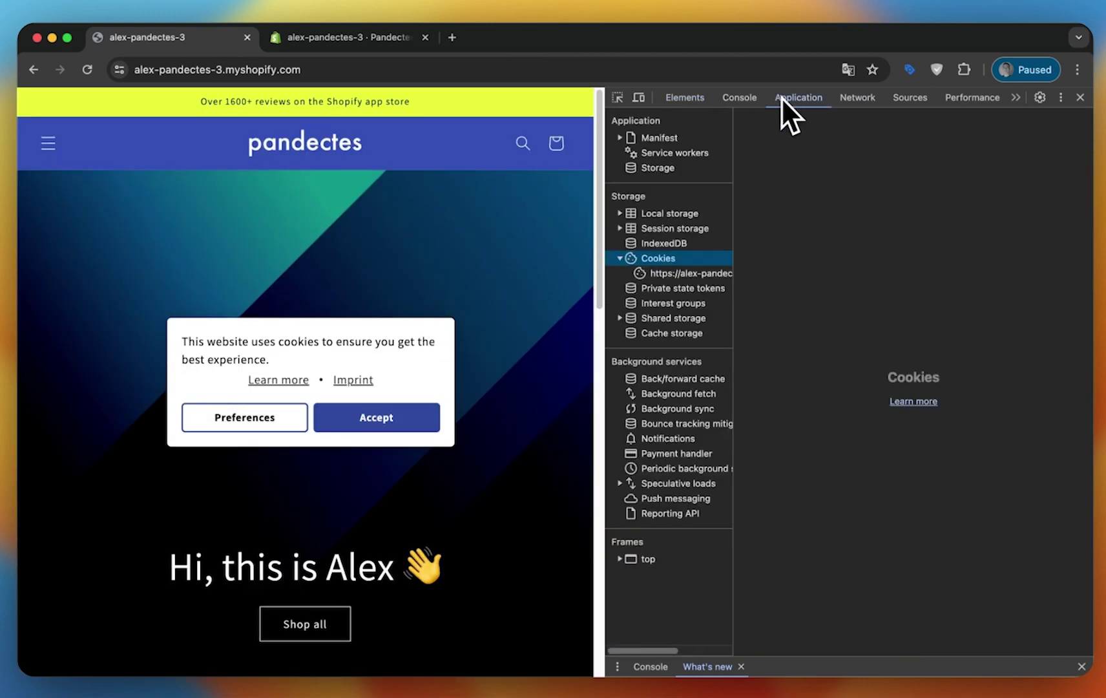
click(678, 274)
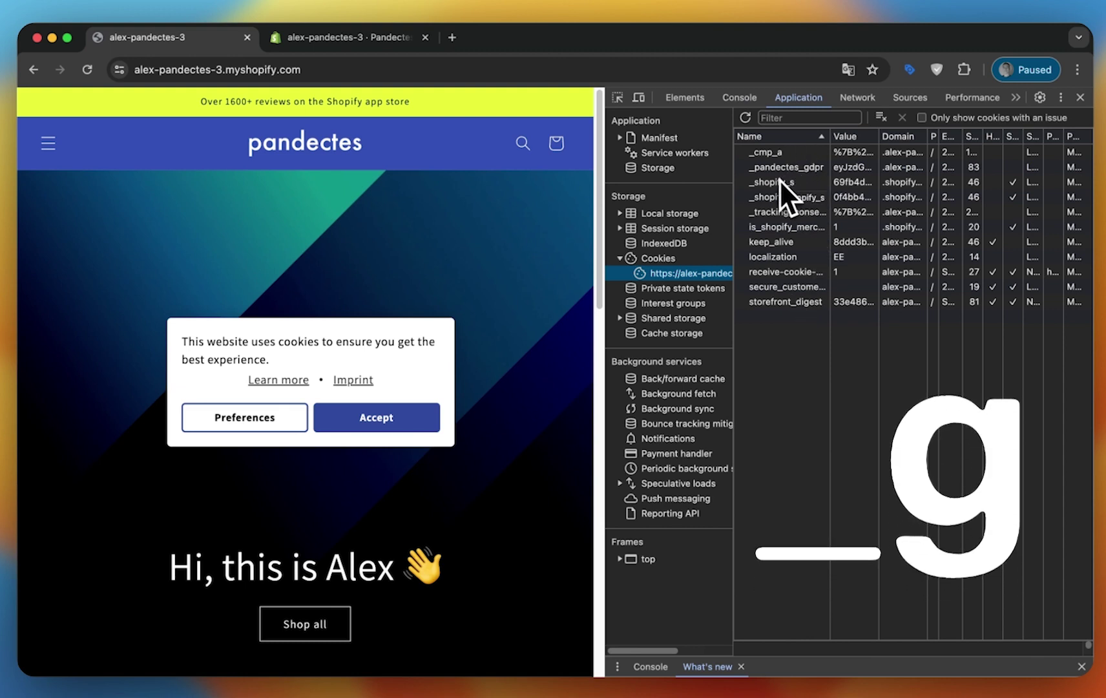
Step: Accept cookies to reveal _ga, then clear all cookies and reload the password-protected store
click(387, 418)
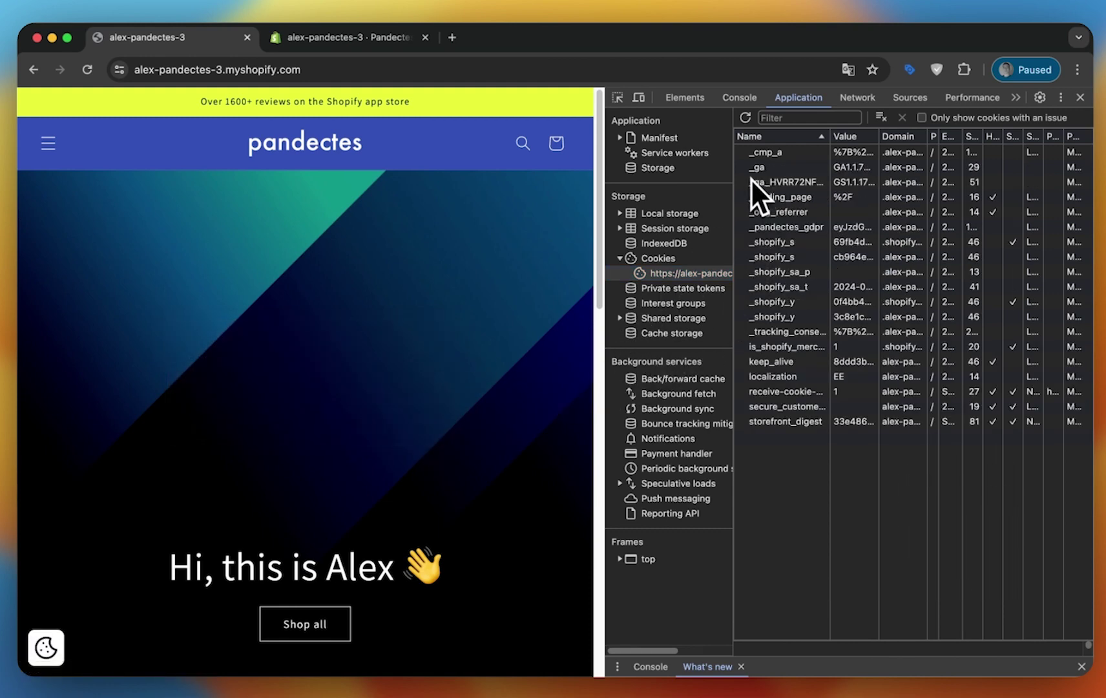
click(760, 171)
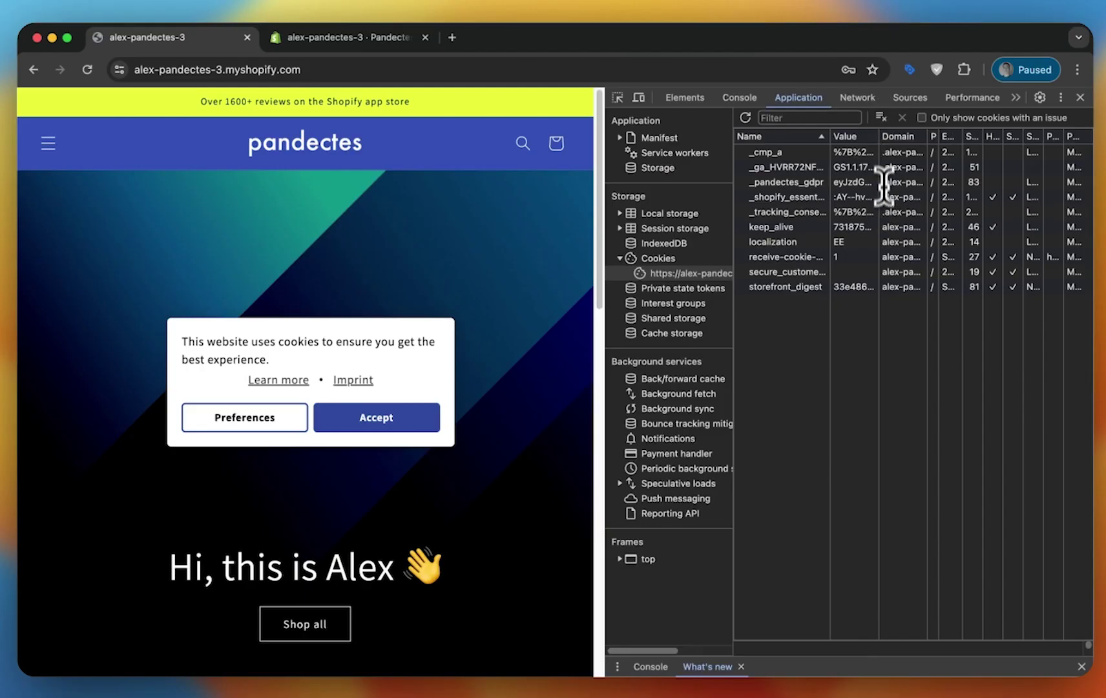
click(880, 118)
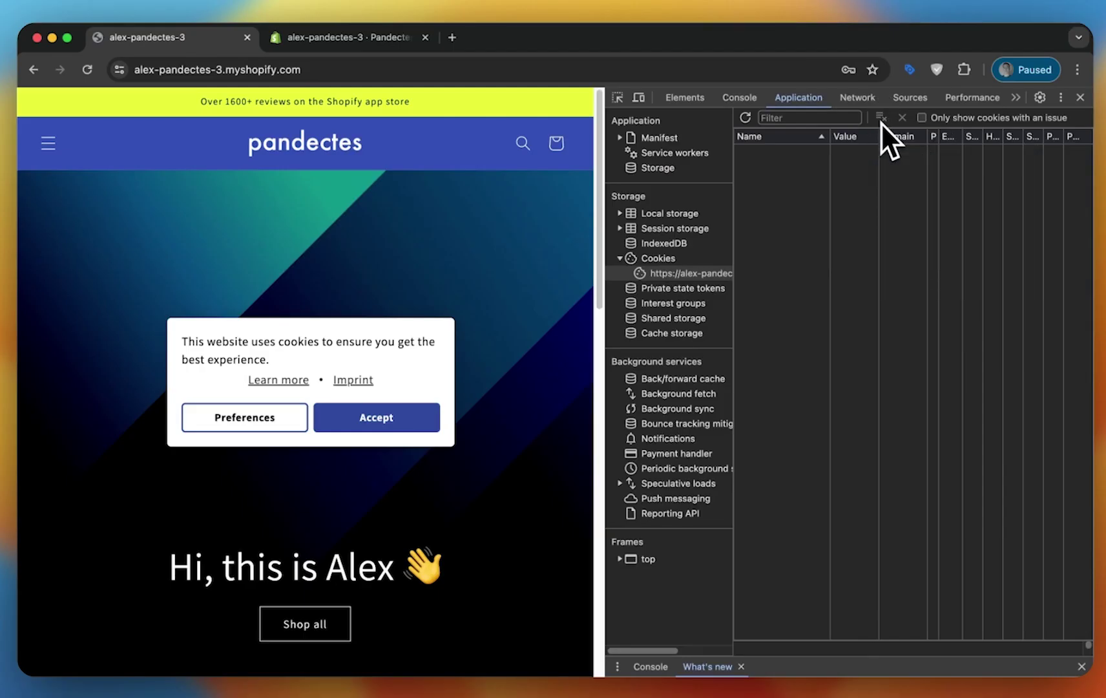
key(super+r)
click(415, 413)
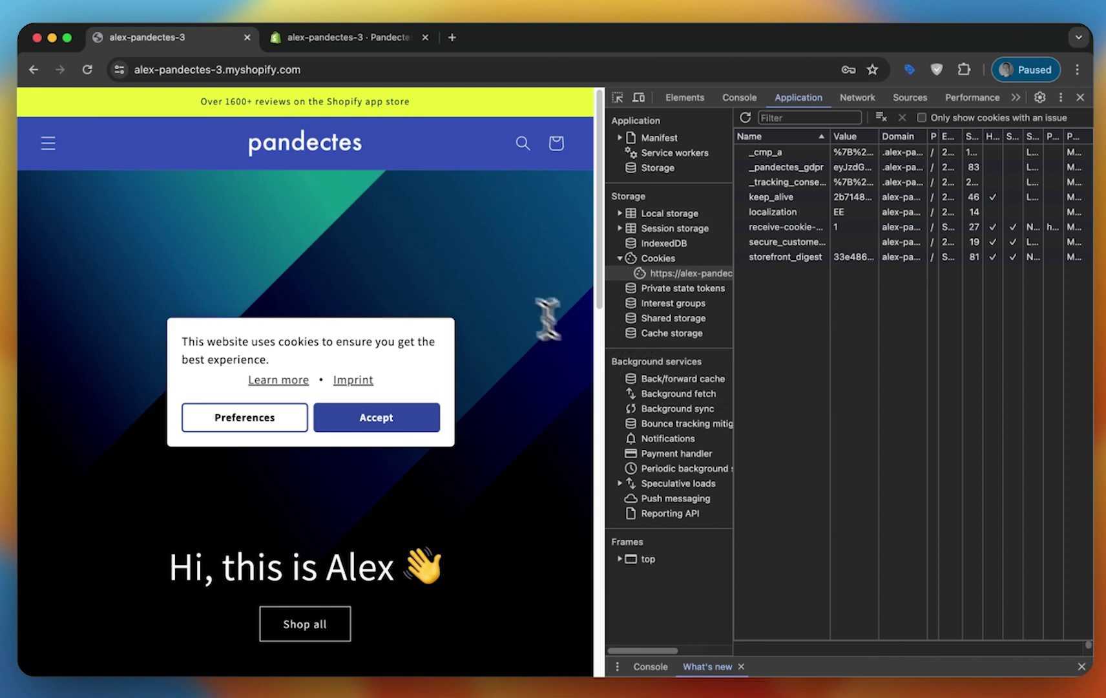
Step: Confirm Google Consent Mode V2 is enabled in Pandectes Integrations by toggling it off and on
click(428, 39)
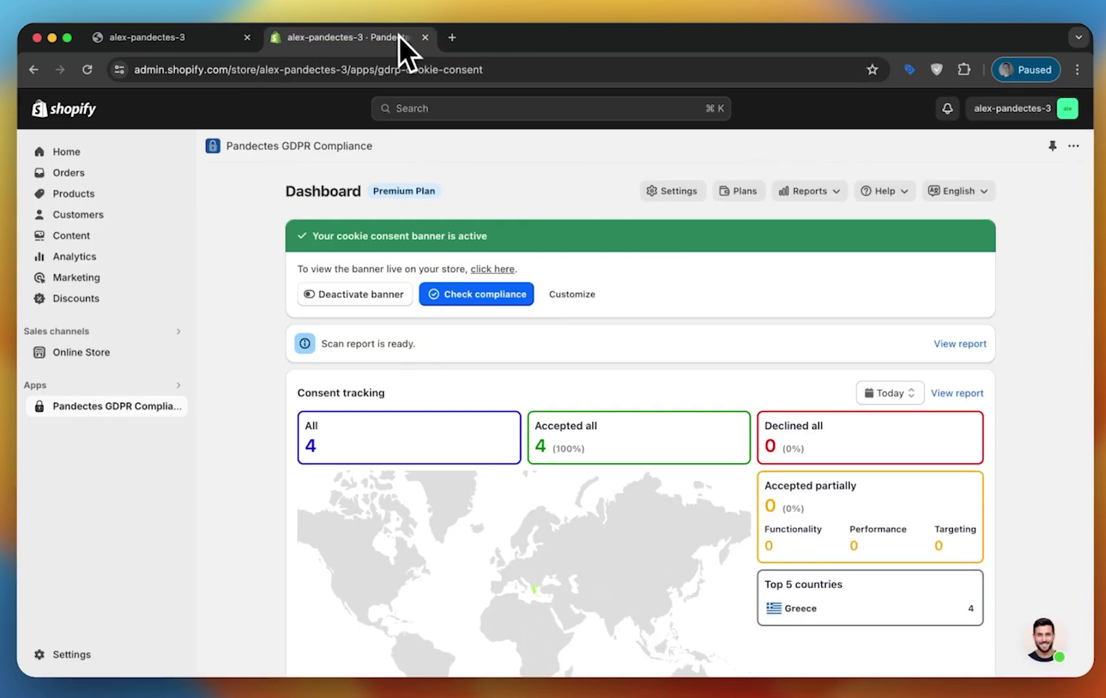
click(679, 204)
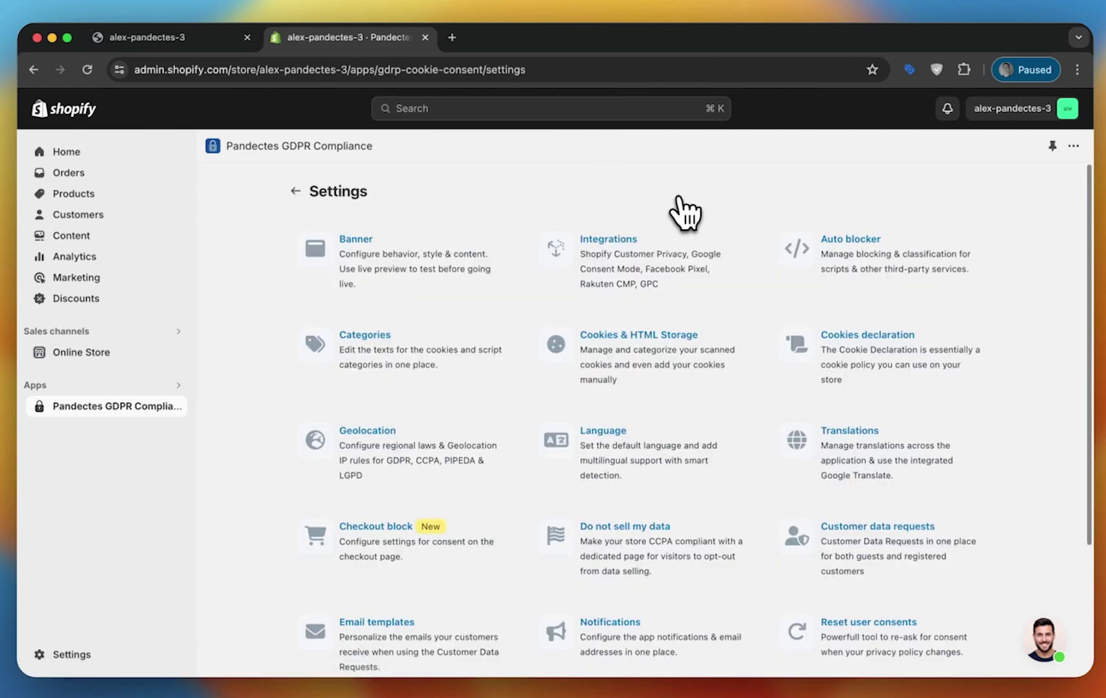
click(635, 248)
scroll(691, 303, down, 2)
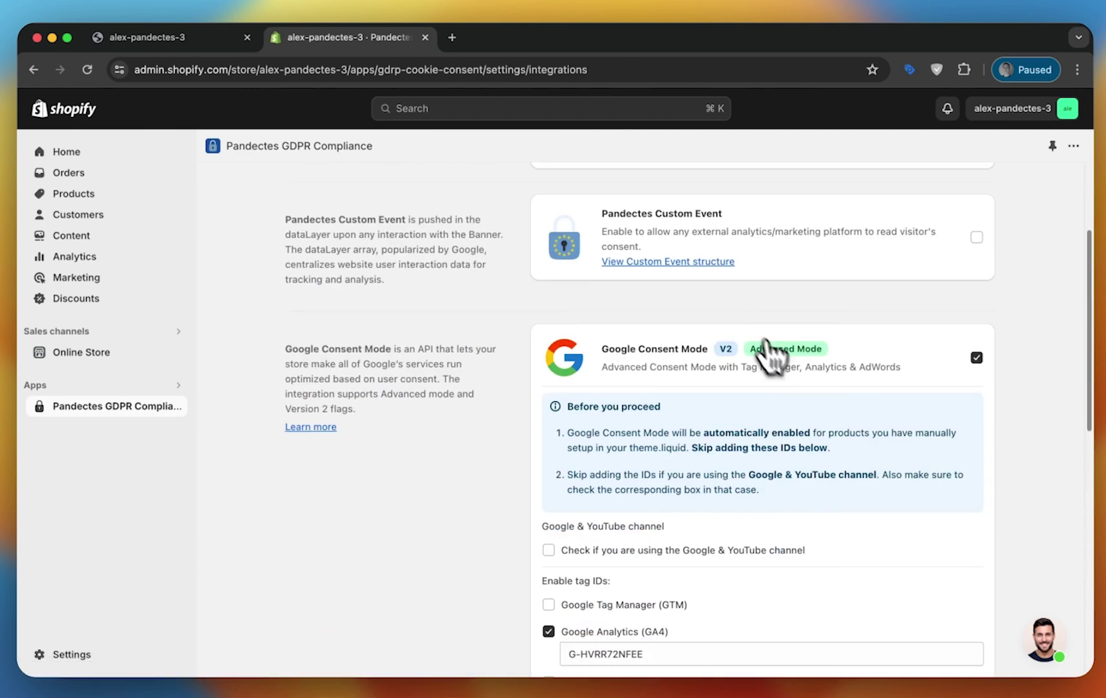
click(976, 348)
click(976, 348)
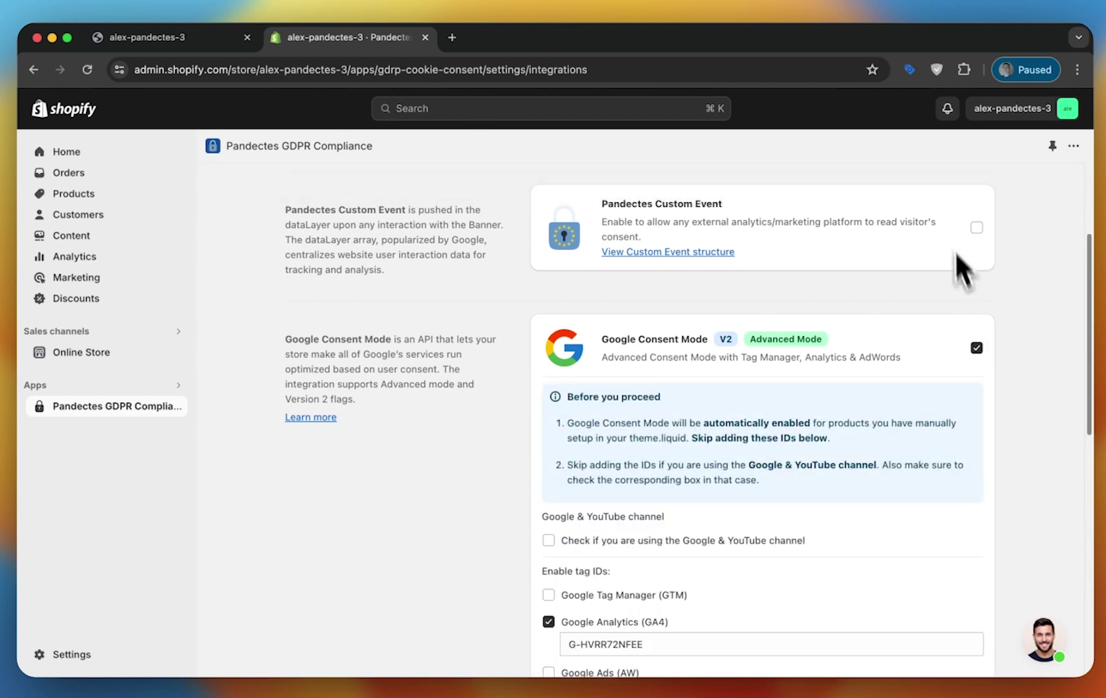
key(super+1)
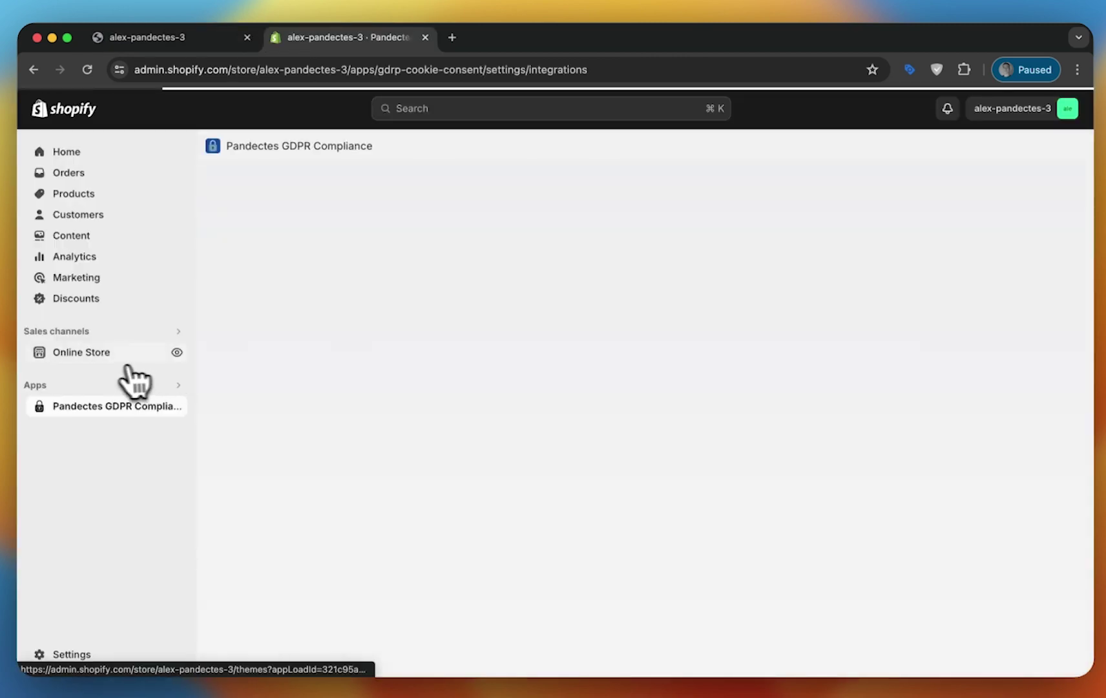
Step: Confirm Online Store Preferences shows Google Analytics unconnected, with only a Set up Google button
click(103, 356)
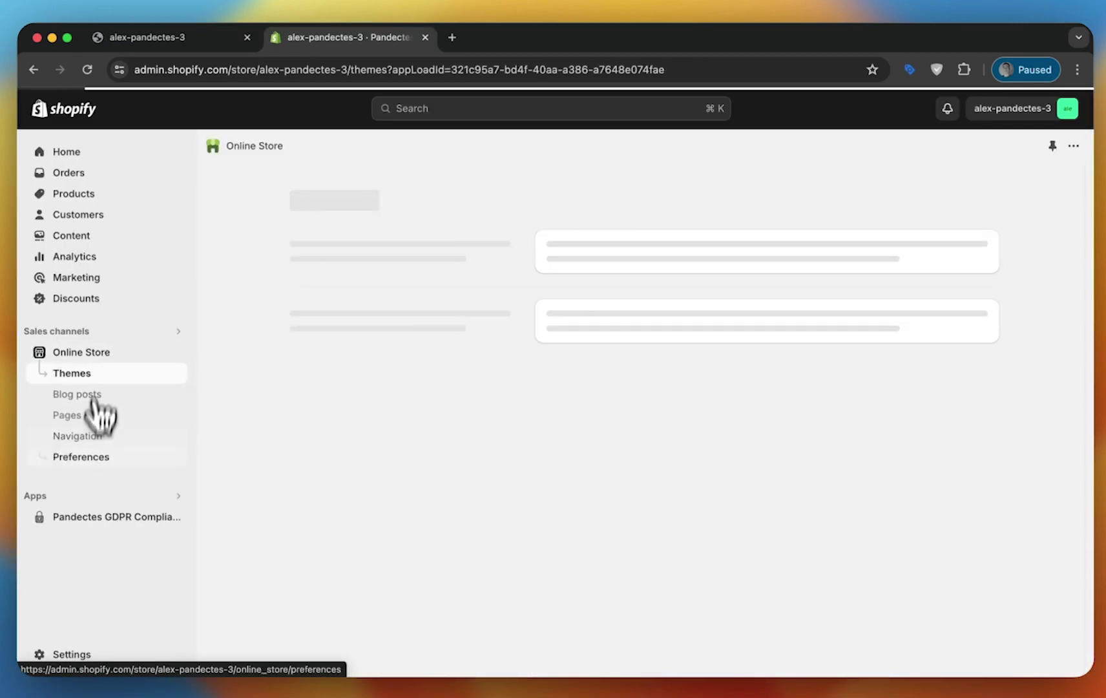
click(90, 457)
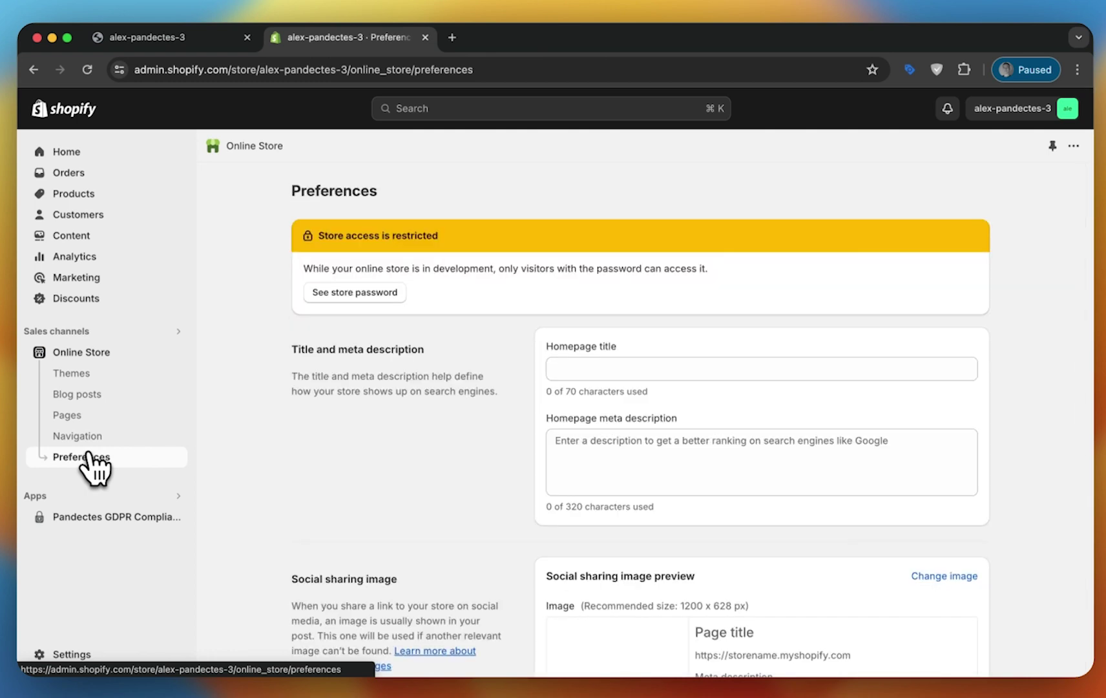
scroll(386, 407, down, 2)
scroll(388, 406, down, 5)
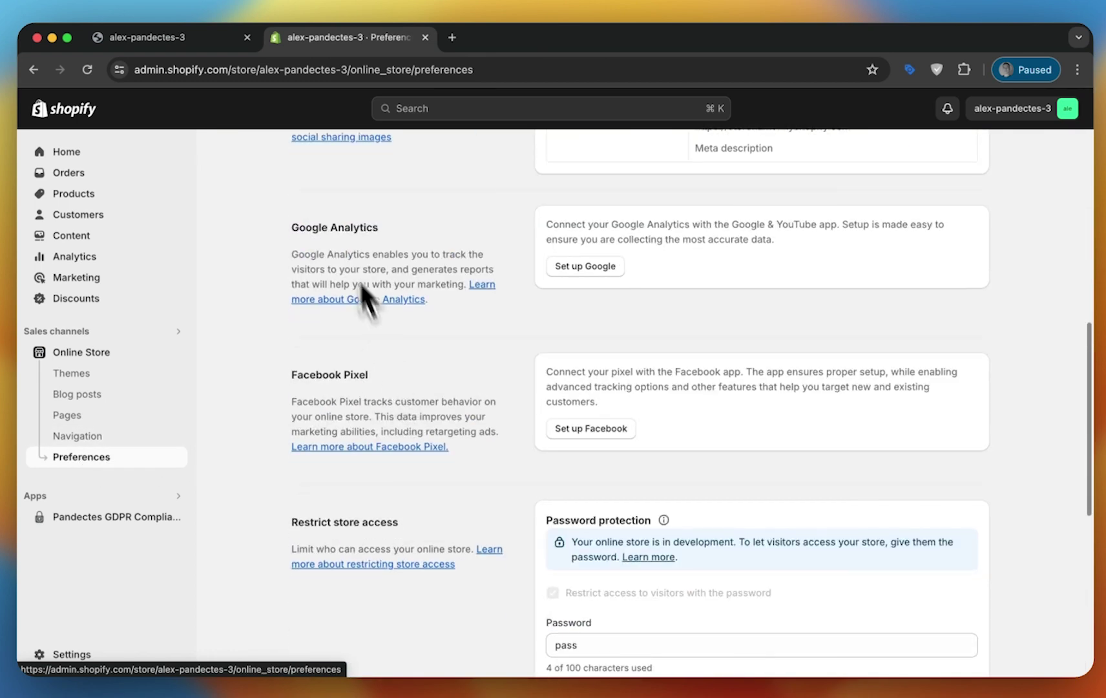
mouse_move(294, 225)
mouse_down()
mouse_move(448, 259)
mouse_move(452, 277)
mouse_up()
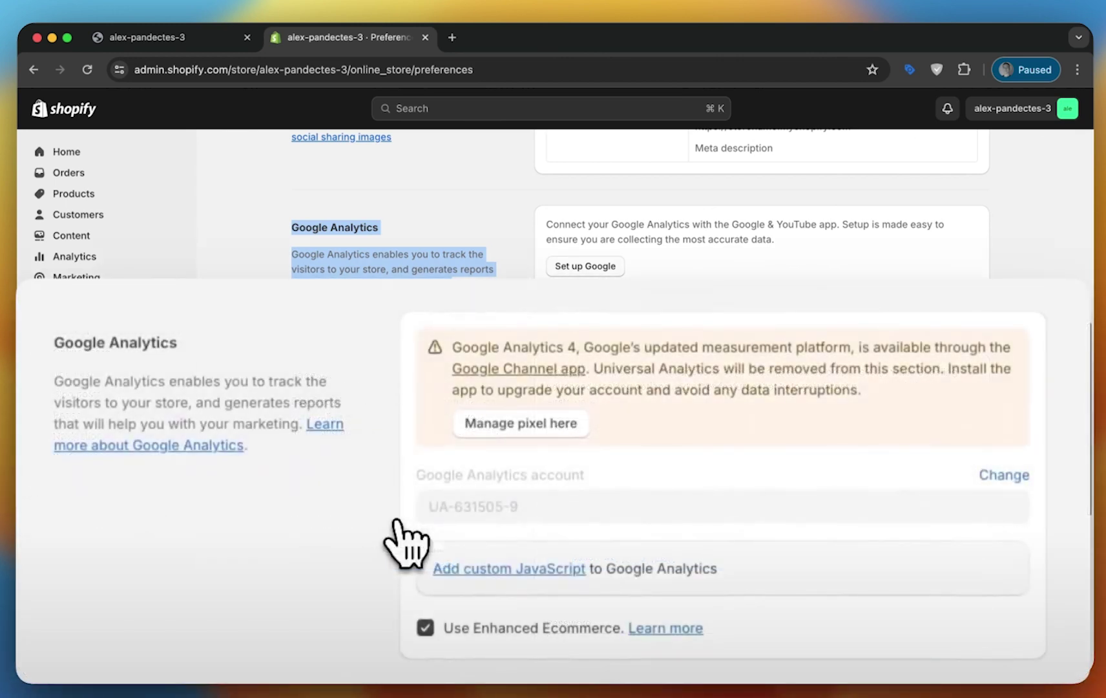
click(721, 288)
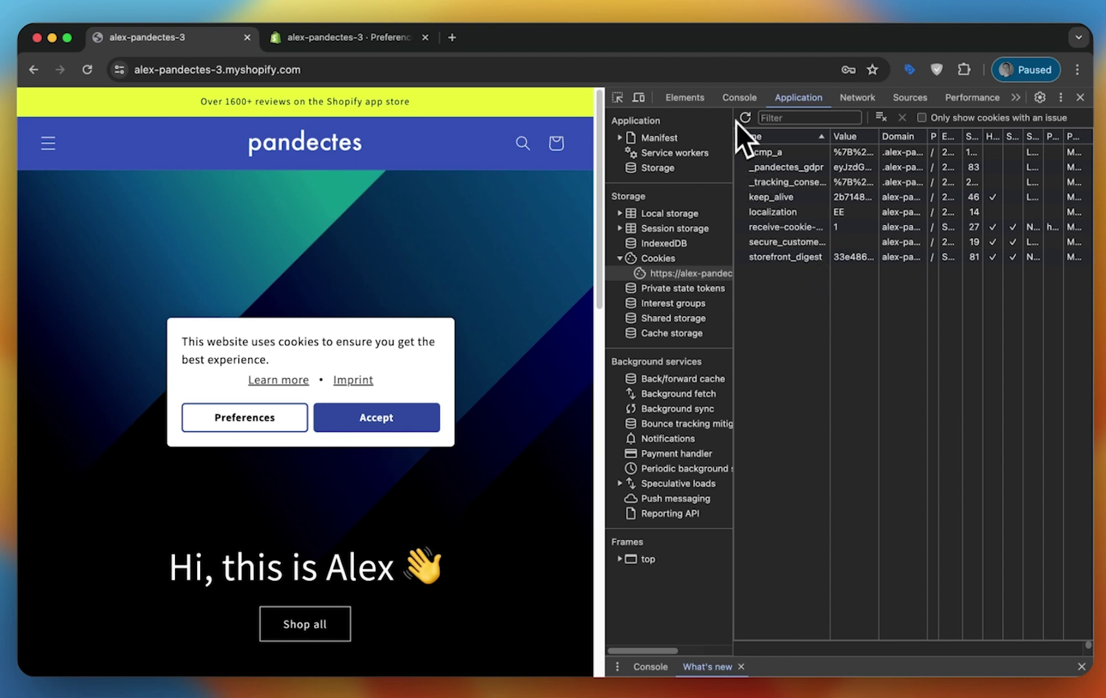
Step: Check the DevTools Console for the Pandectes Google Consent Mode (av2) message
click(740, 98)
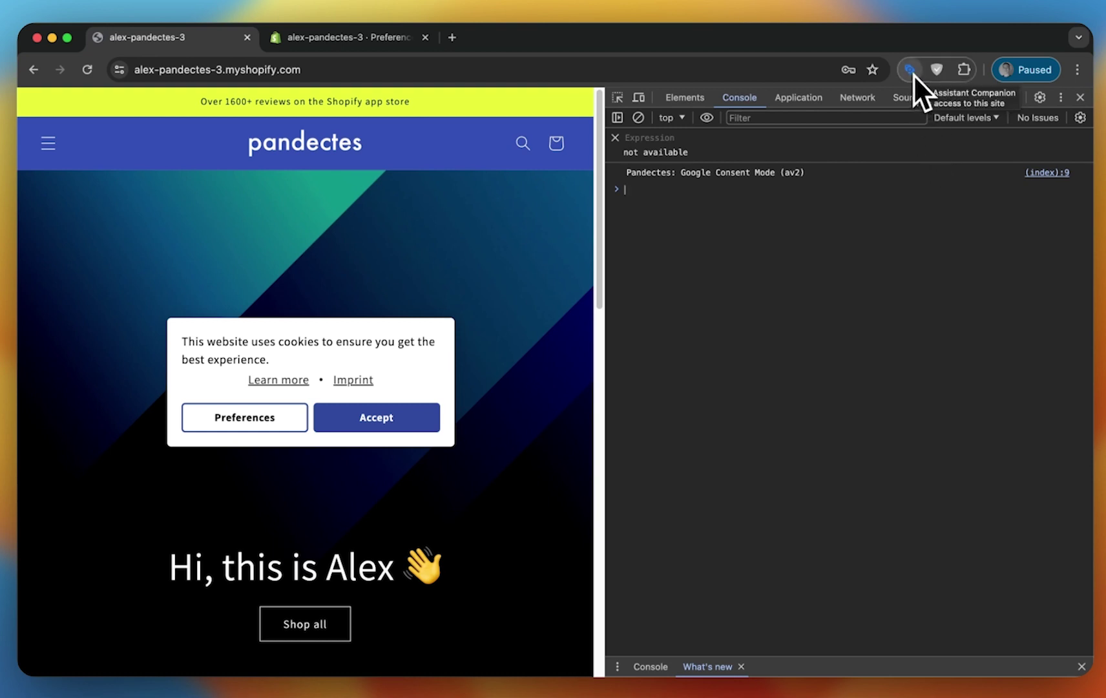
click(775, 159)
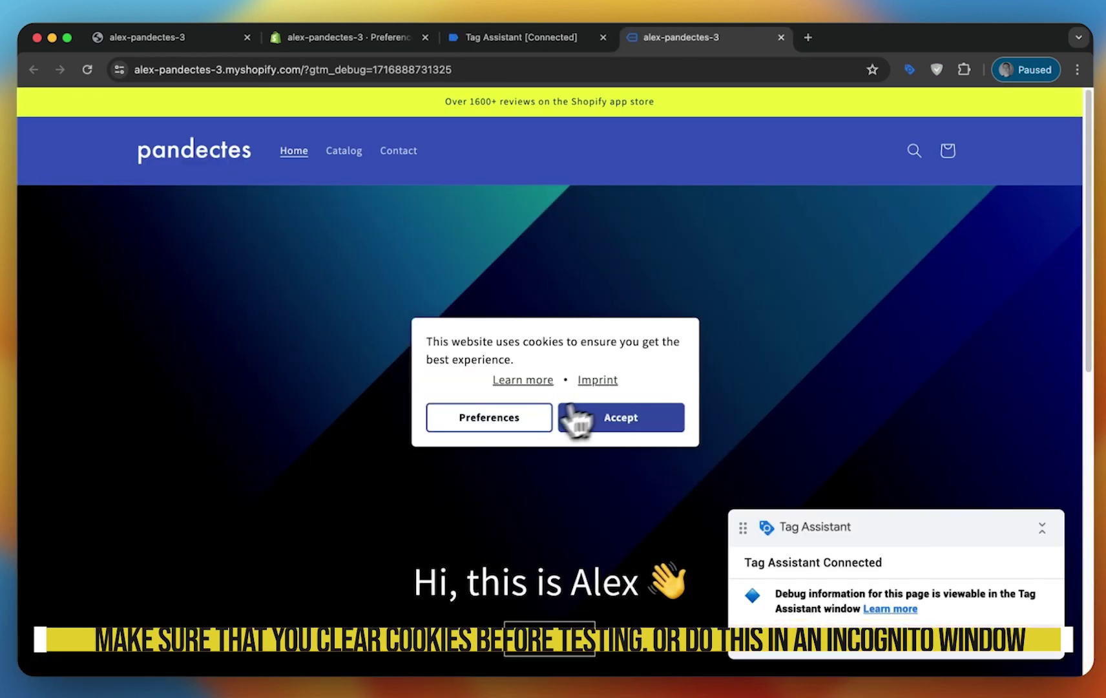
Step: View the Consent event's default state: all storage denied except security_storage granted
click(505, 36)
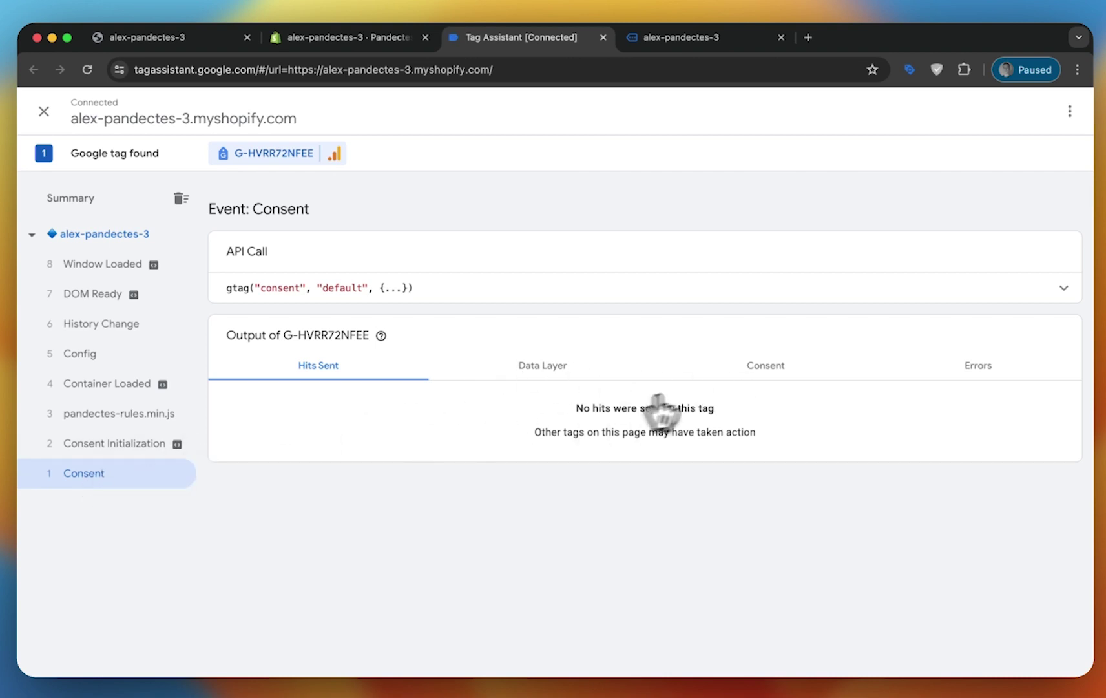
click(765, 365)
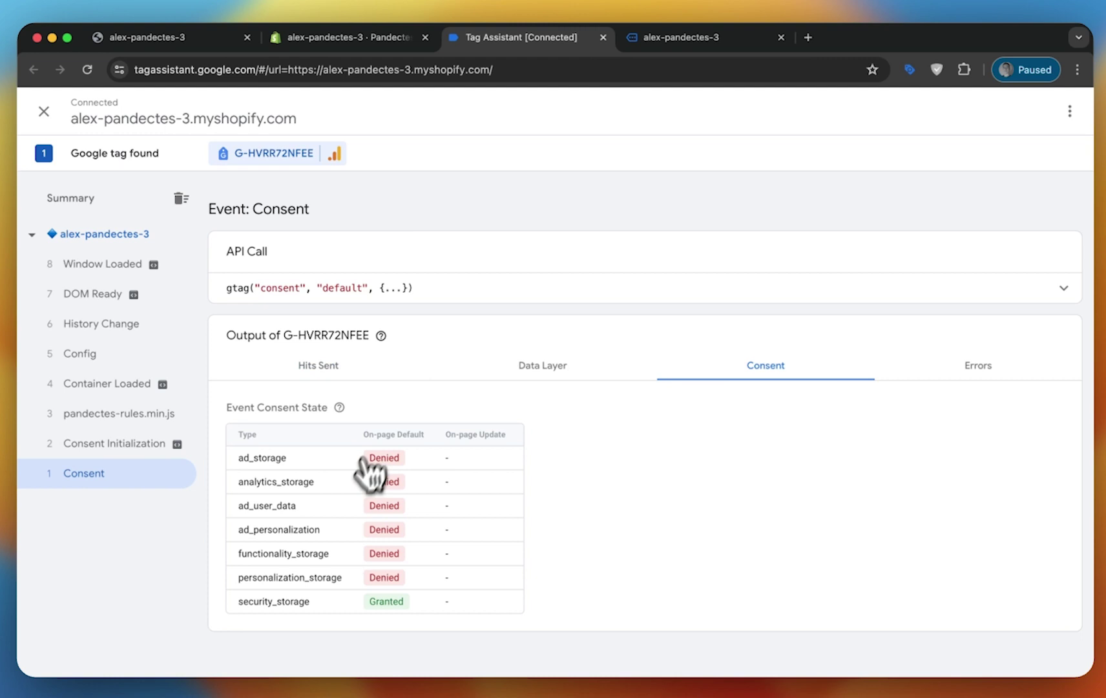
Step: Accept the store's cookie banner and verify Tag Assistant's event 9 consent update grants every storage type
click(696, 39)
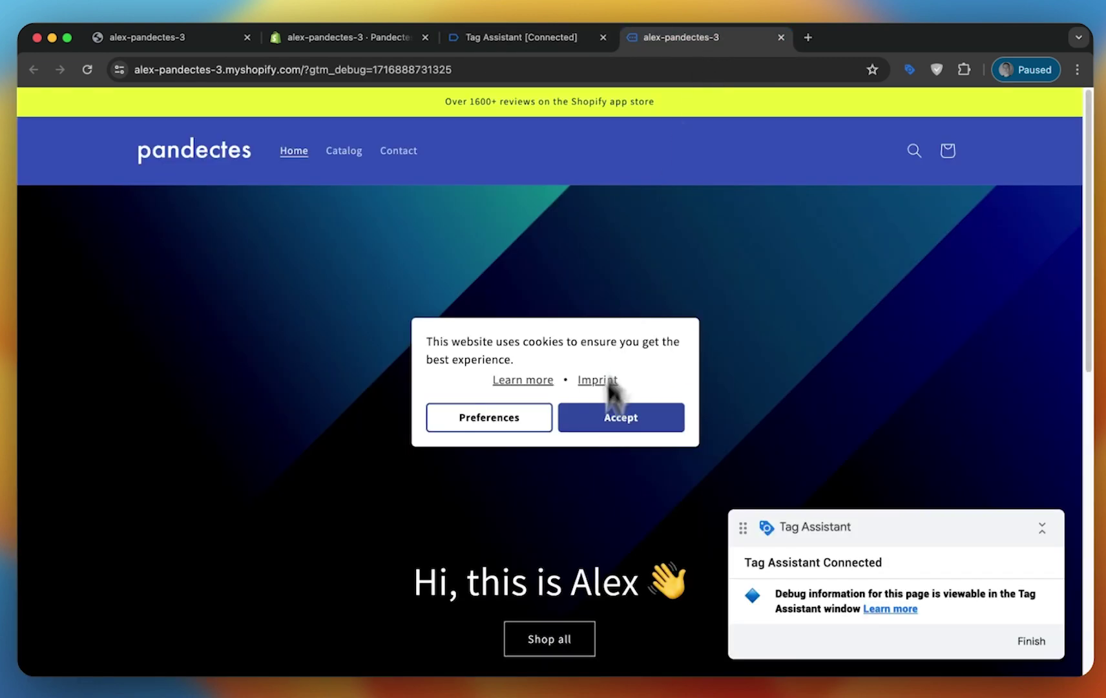
click(617, 421)
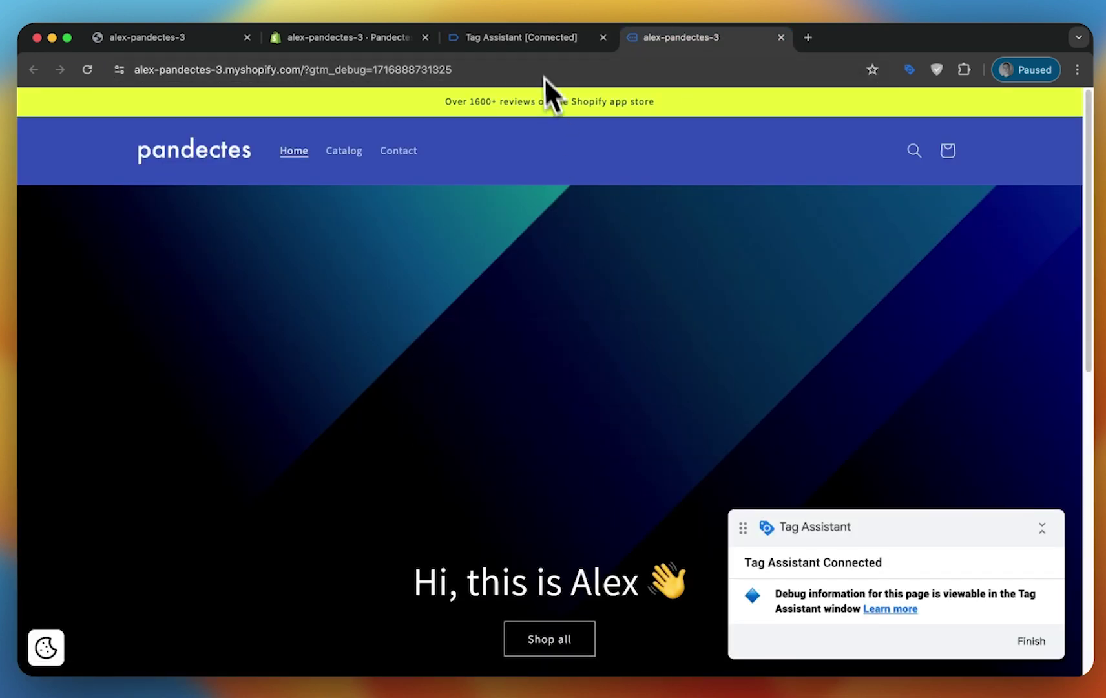
click(538, 41)
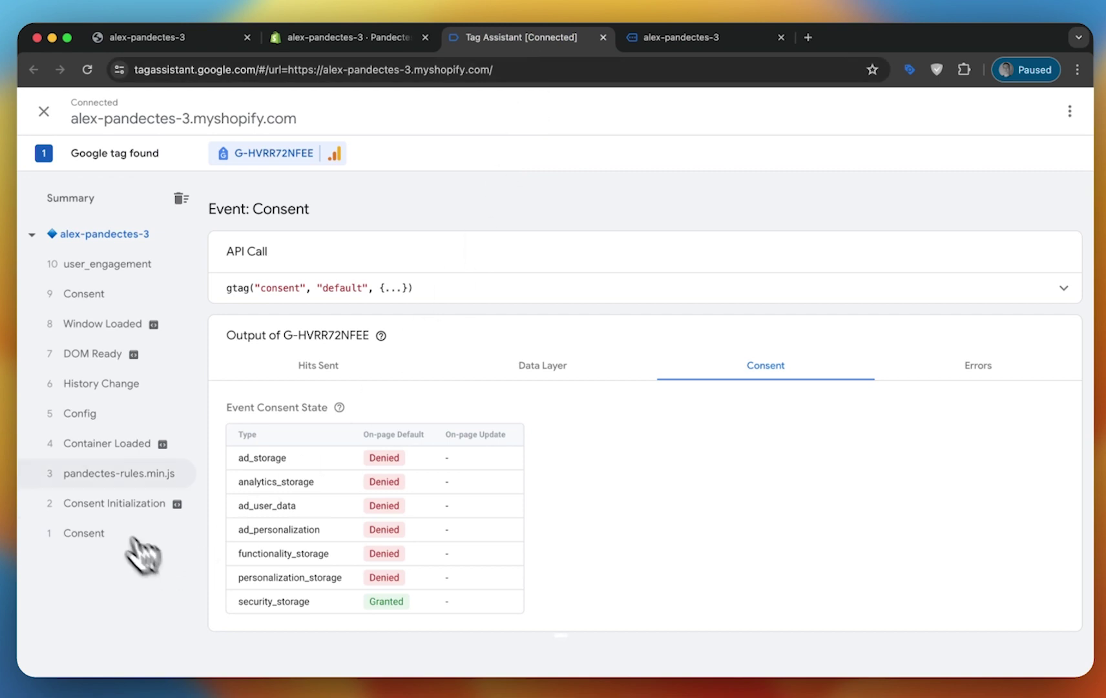
click(112, 298)
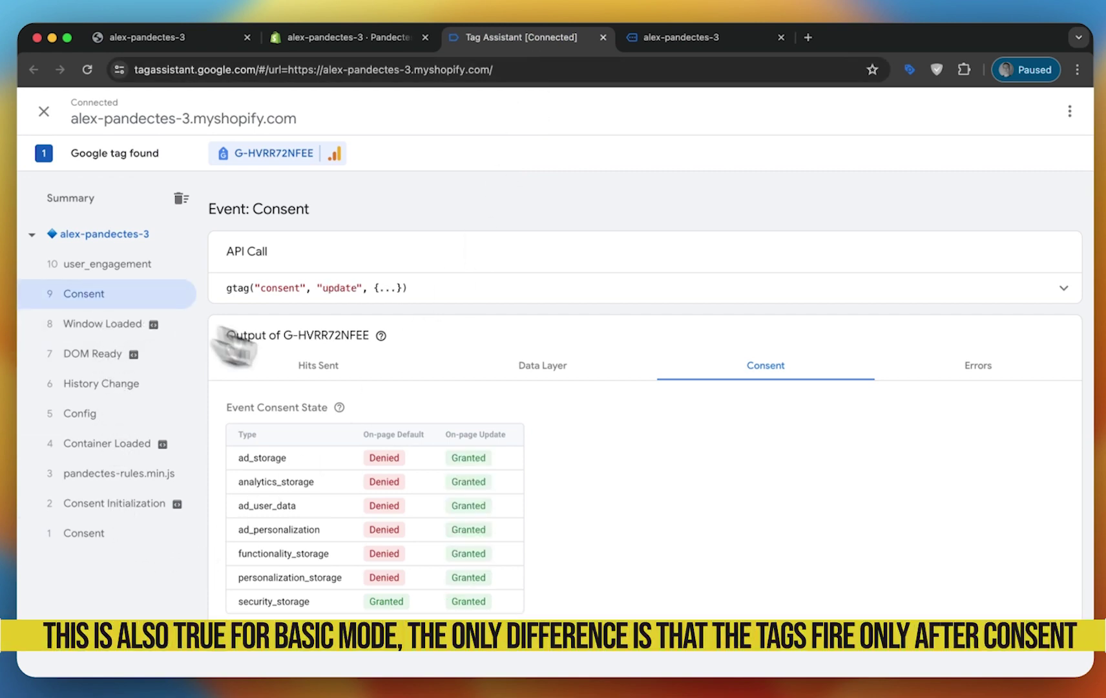
double_click(486, 457)
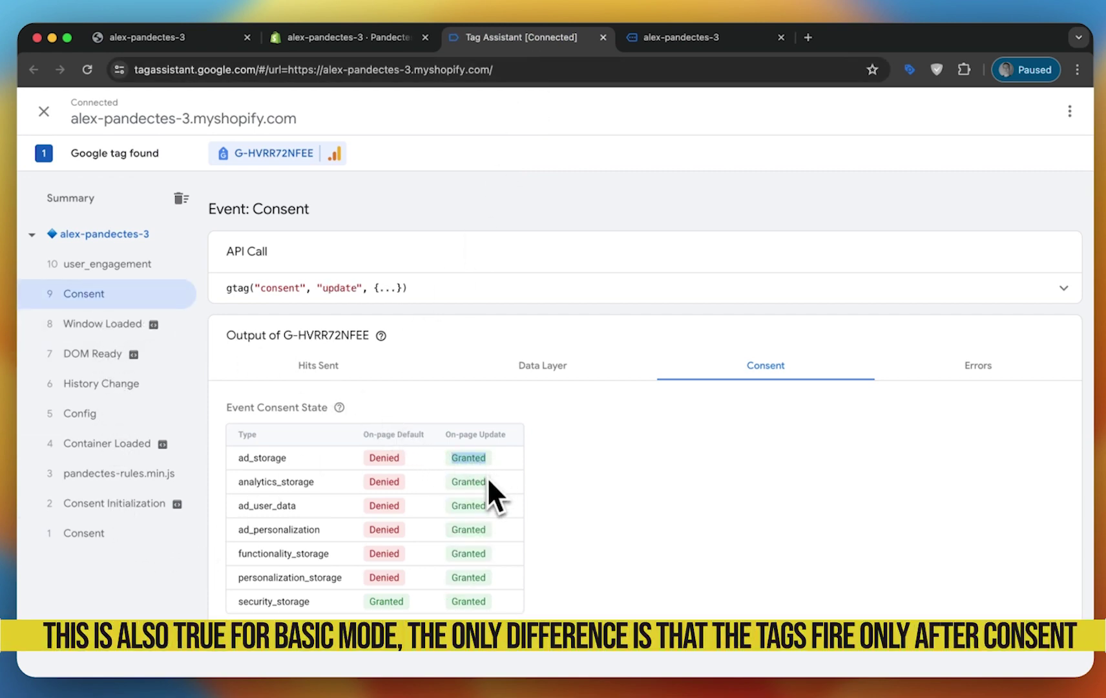
click(478, 484)
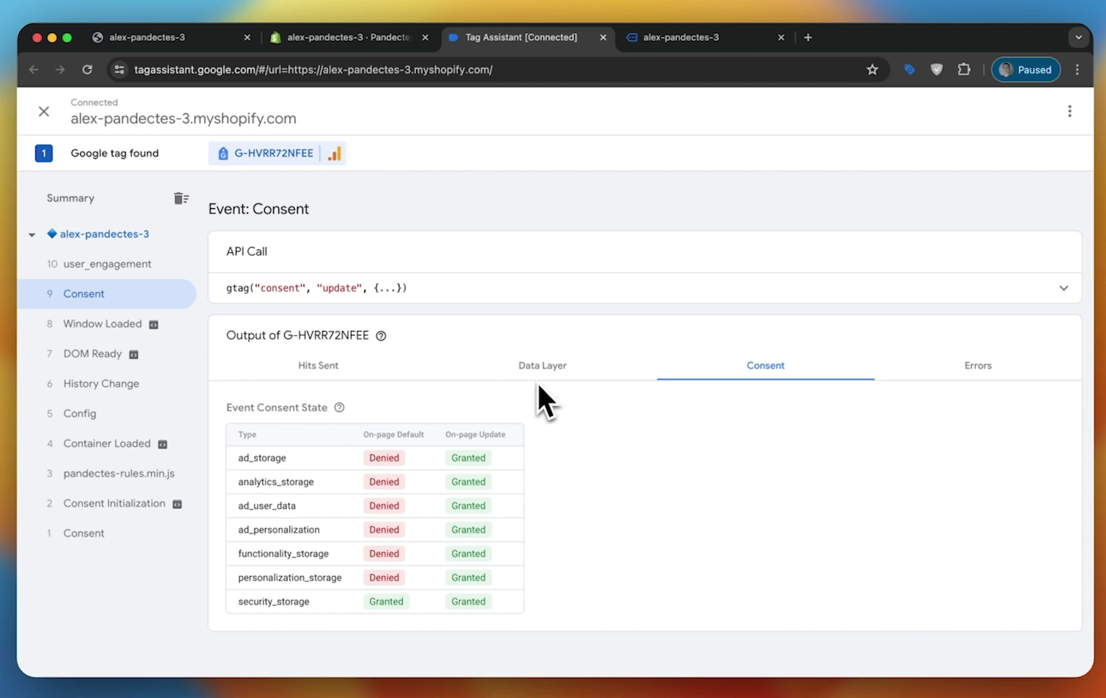
click(665, 39)
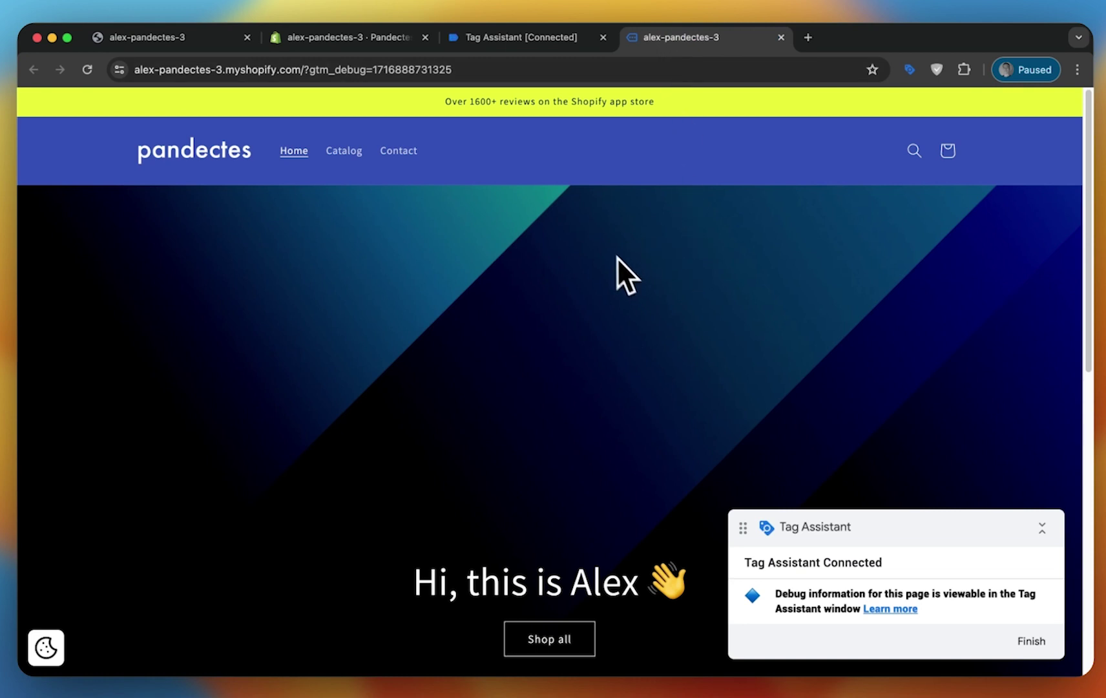
click(559, 41)
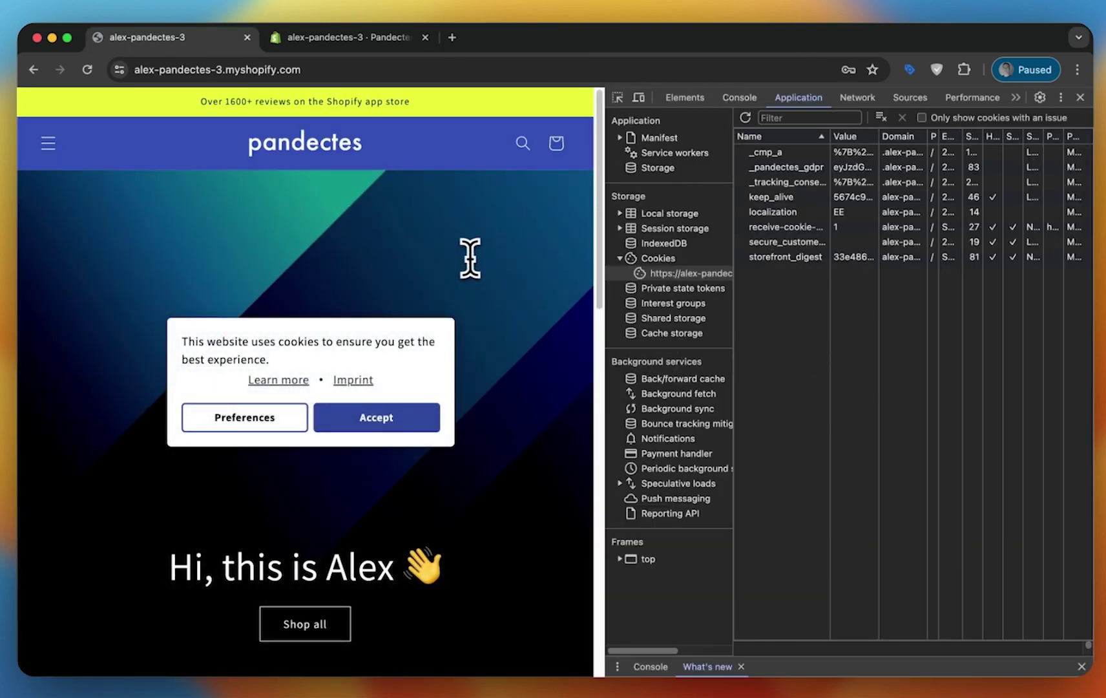
Step: Run dataLayer in the Console and expand entry 0, the denied consent default
key(super+alt+j)
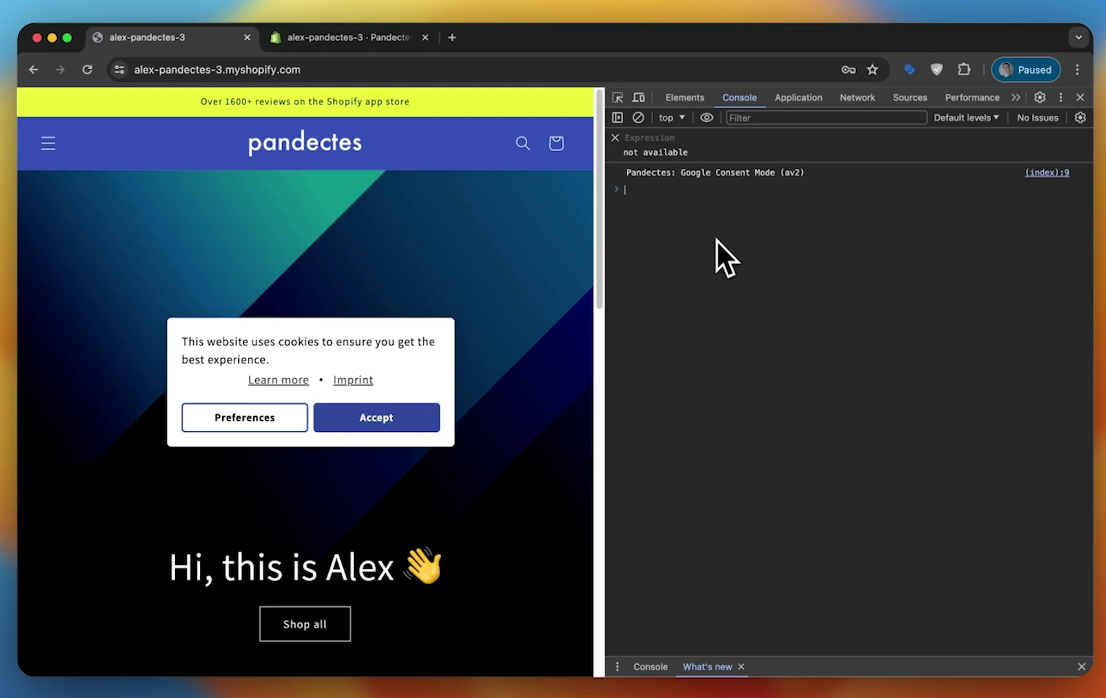
text(data)
key(Tab)
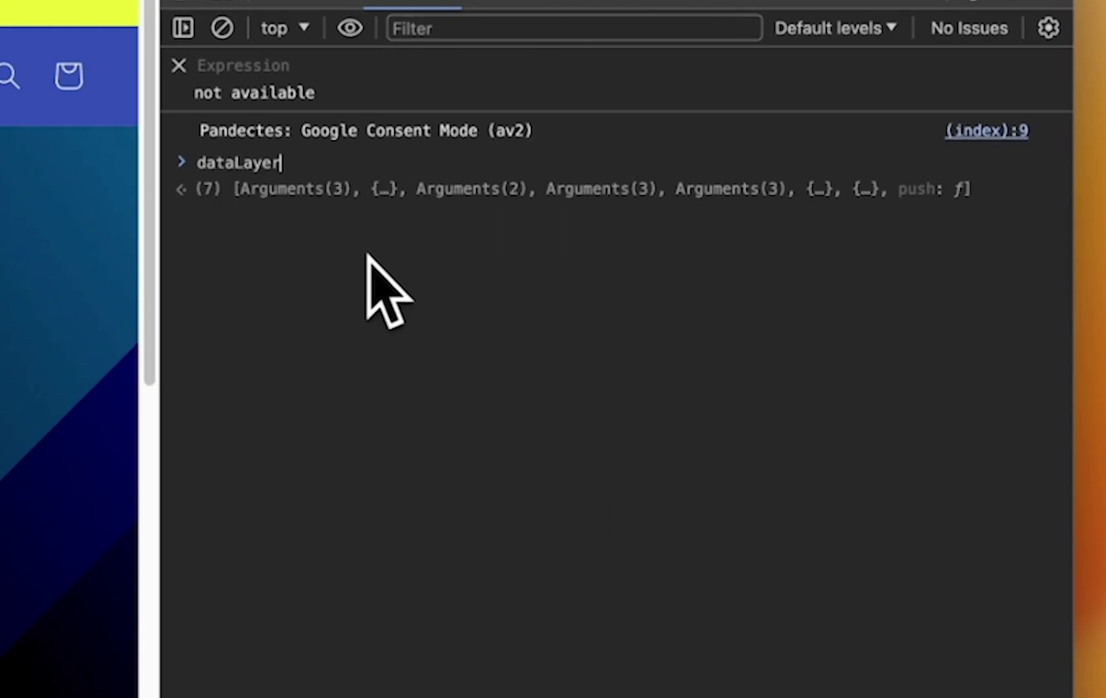
key(Return)
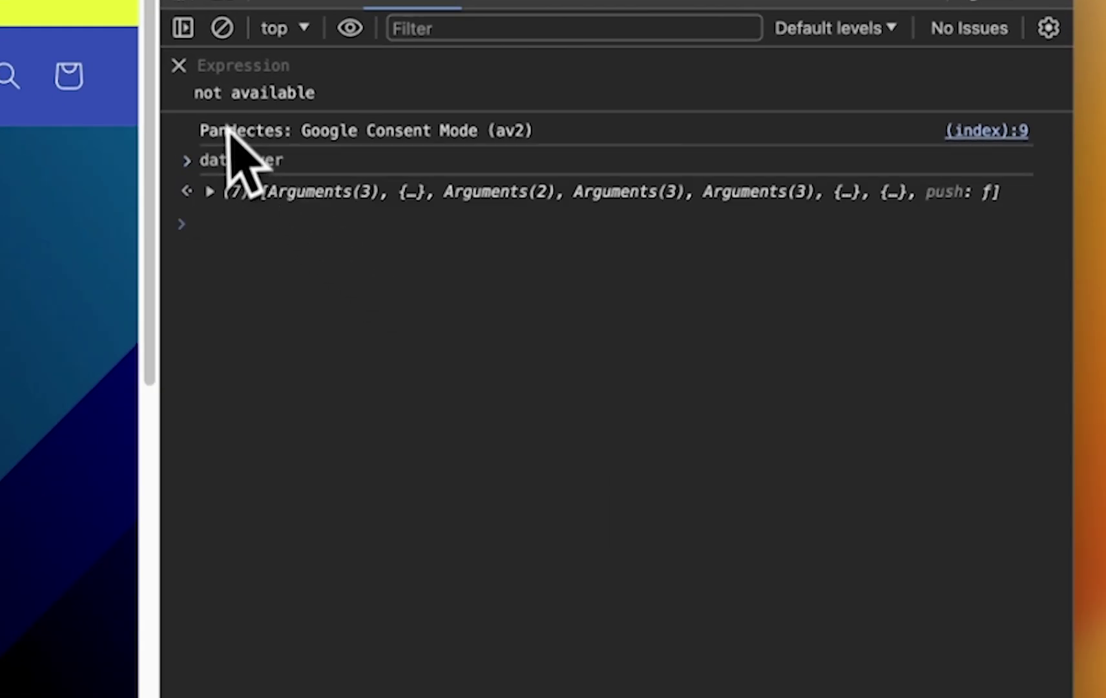
click(223, 192)
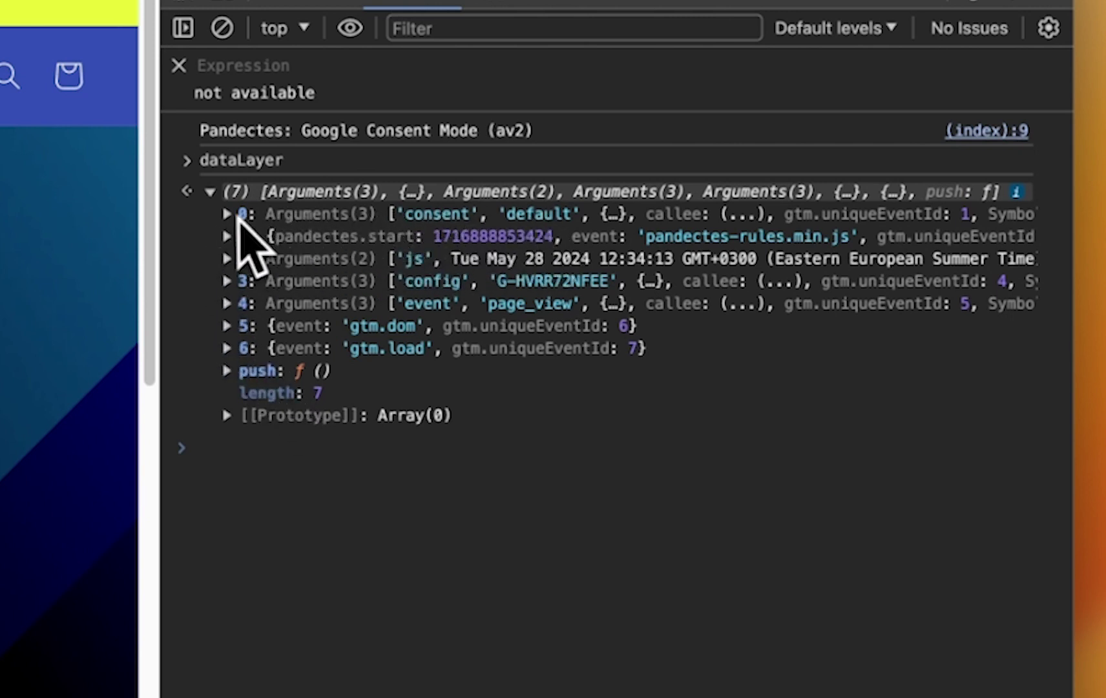
click(231, 214)
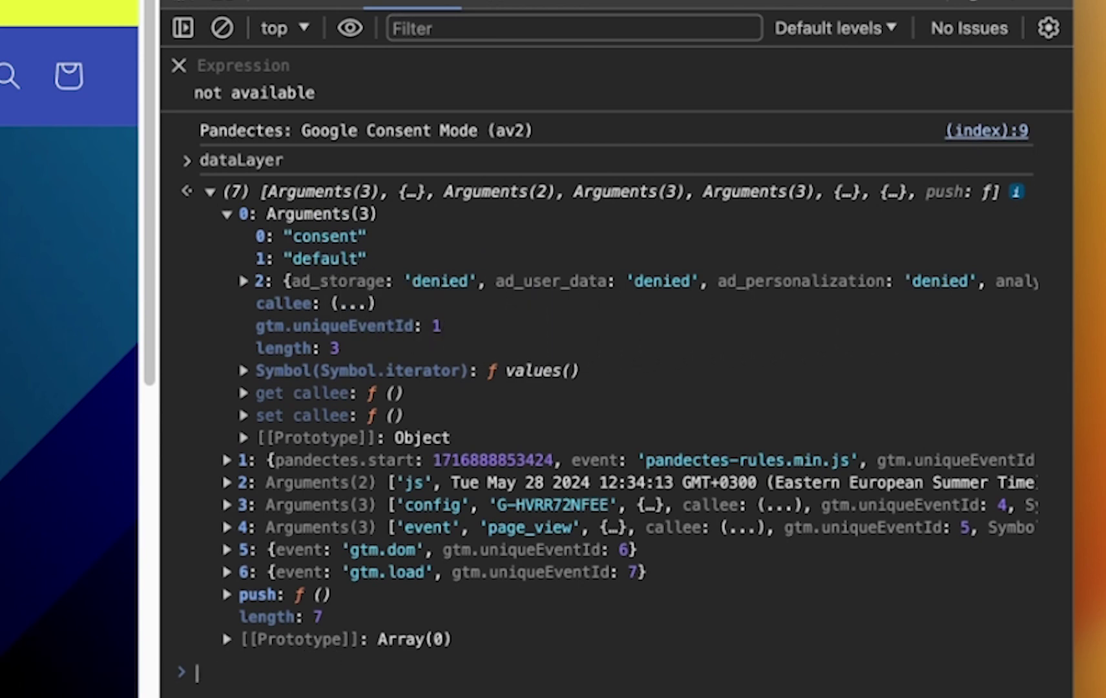
text(dataLayer)
Step: Rerun dataLayer and expand entry 7, highlighting granted ad_storage, ad_user_data and ad_personalization
key(Return)
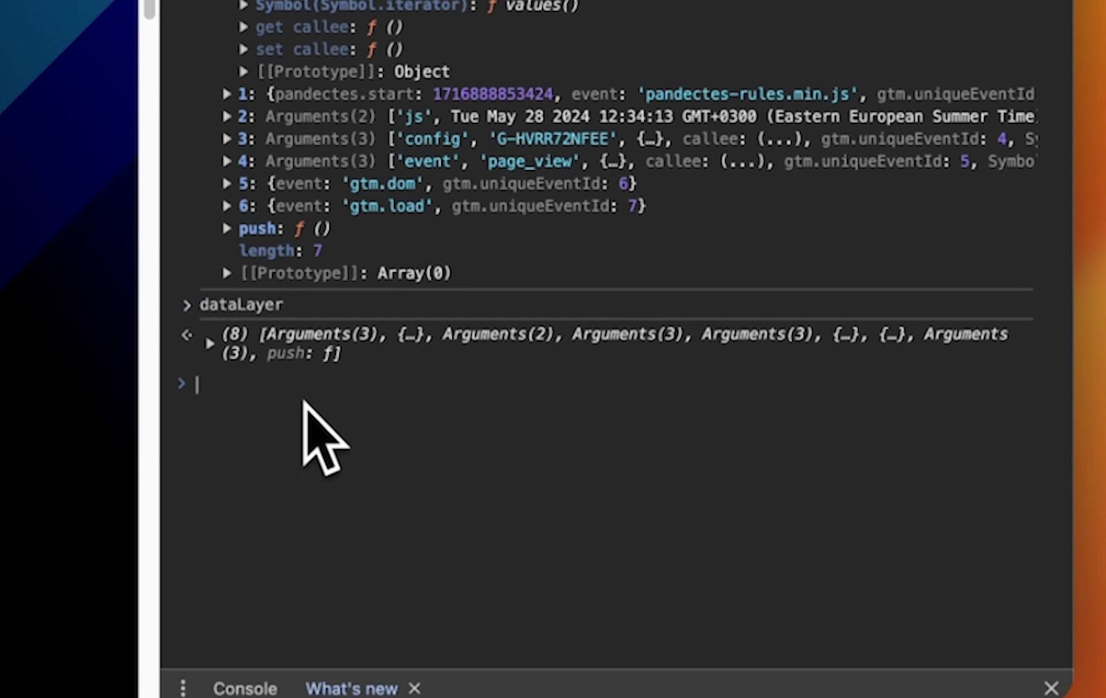
click(210, 344)
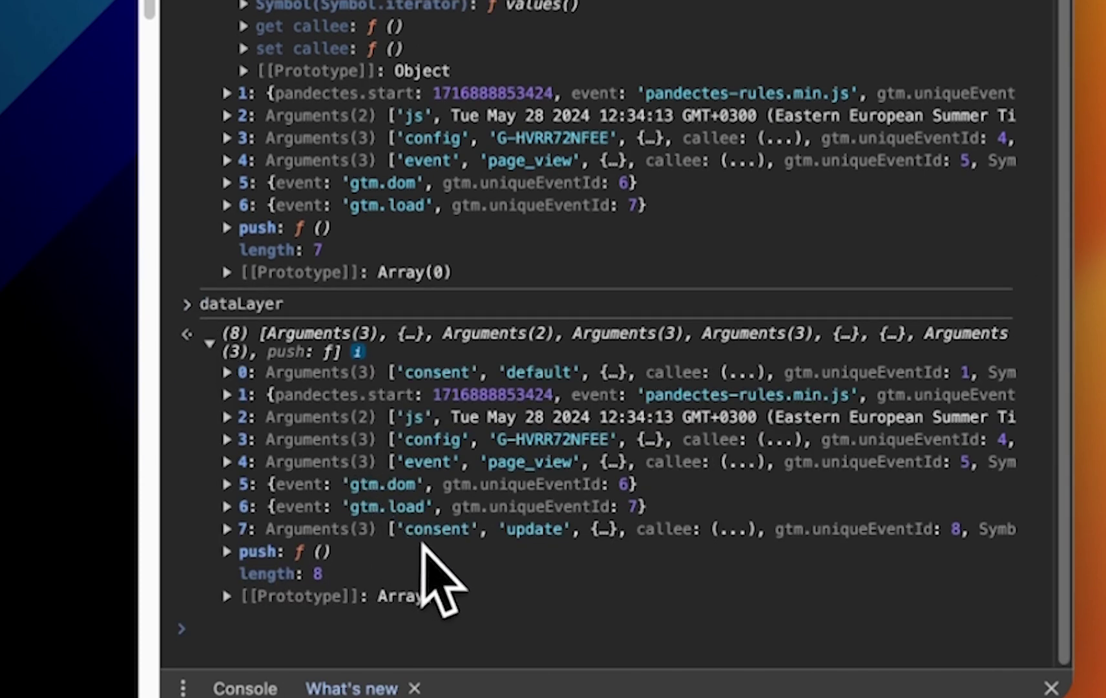
click(241, 531)
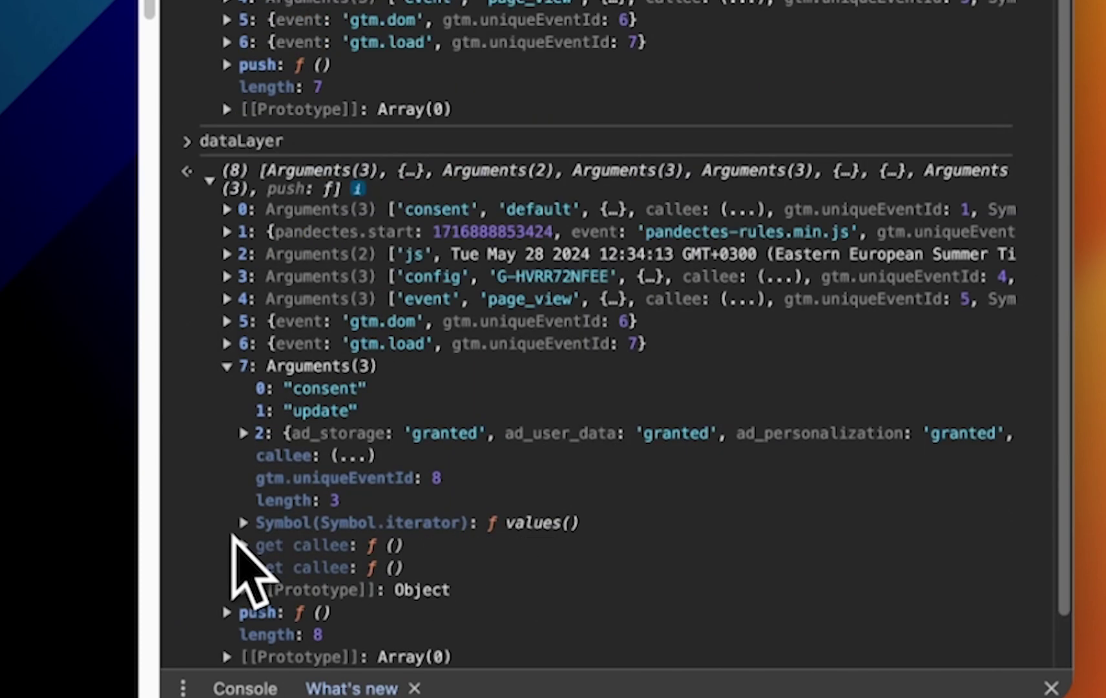
drag(413, 432, 994, 439)
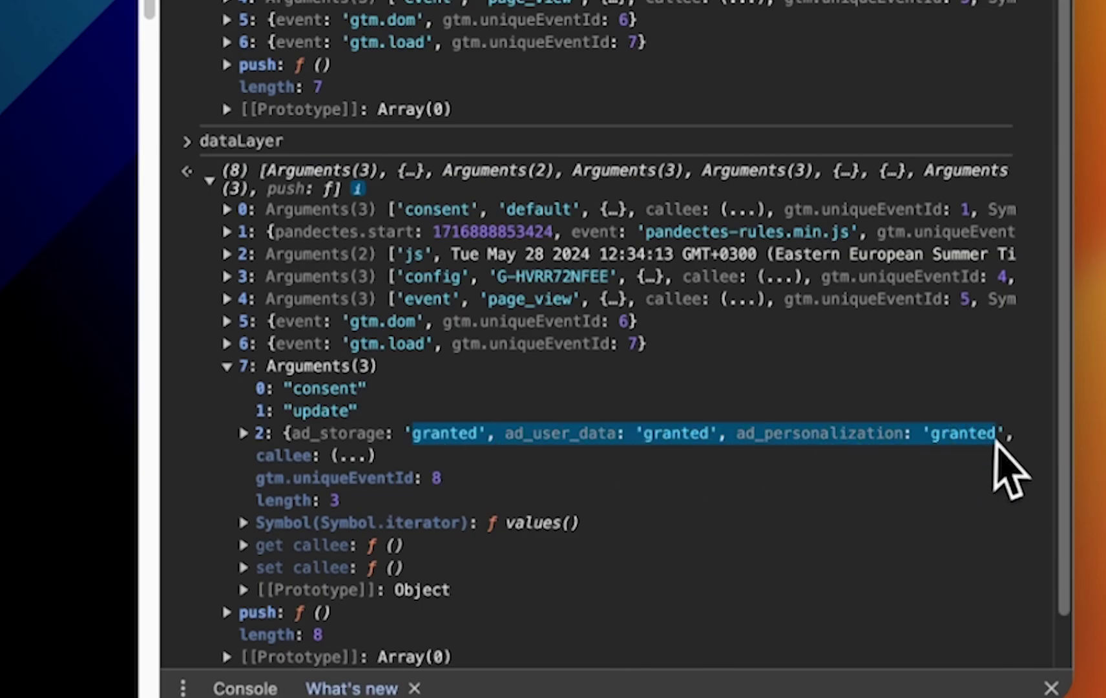